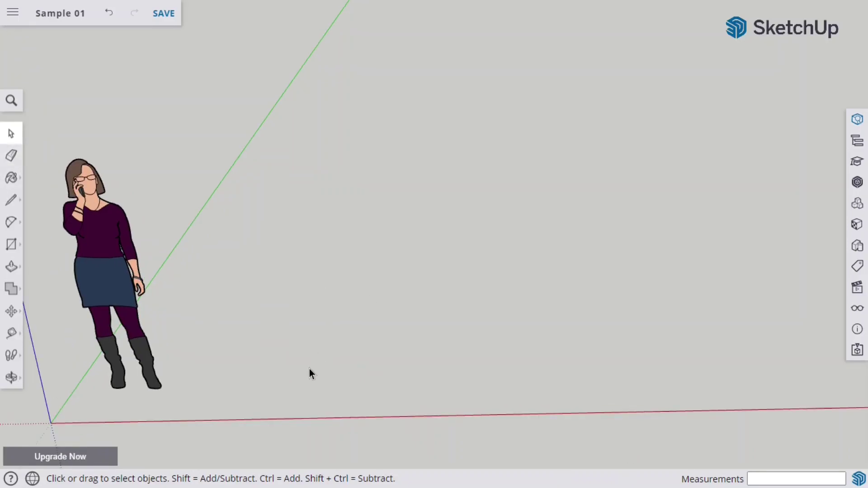
Draw a 135-degree center-based arc on the ground beside the figure, starting along the green axis, and save the model
key(o)
drag(578, 419, 569, 420)
key(space)
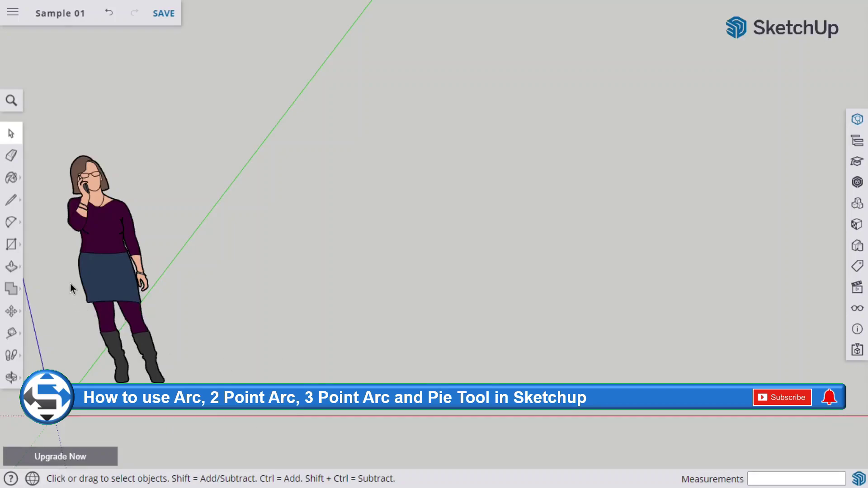
click(11, 222)
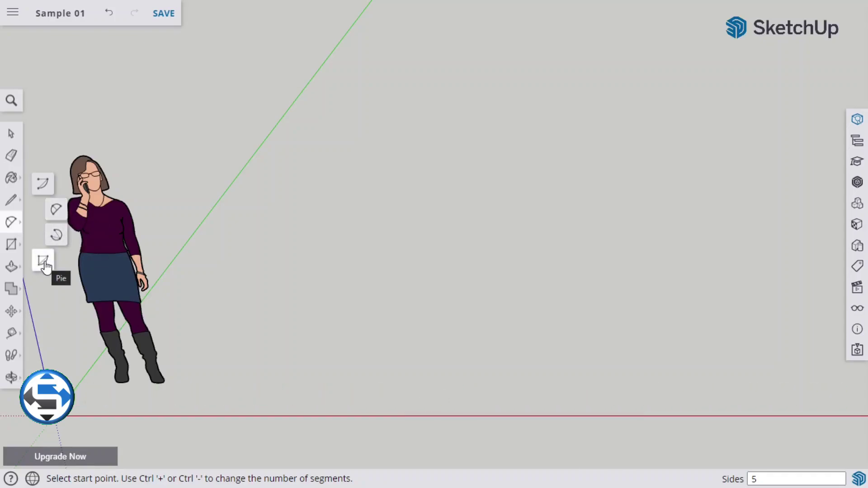
click(43, 185)
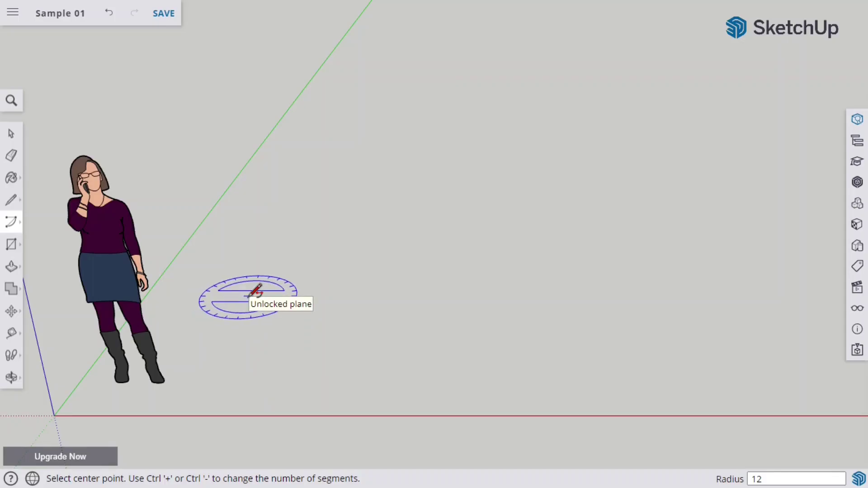
click(248, 296)
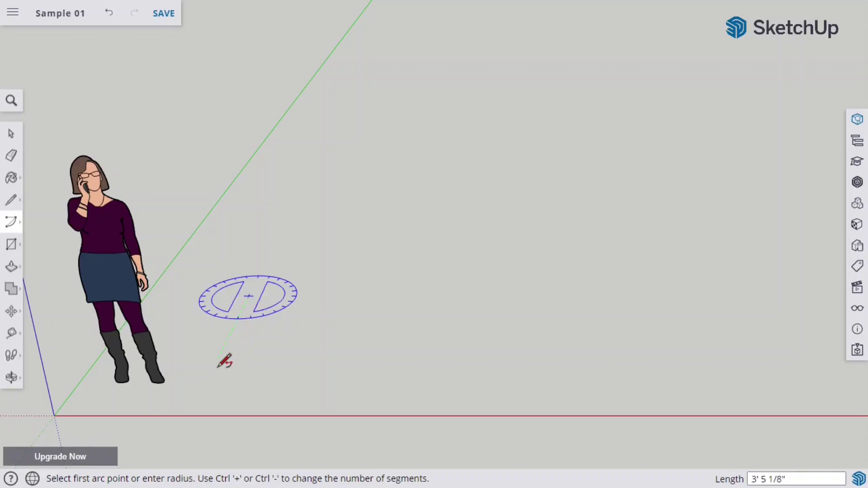
click(233, 331)
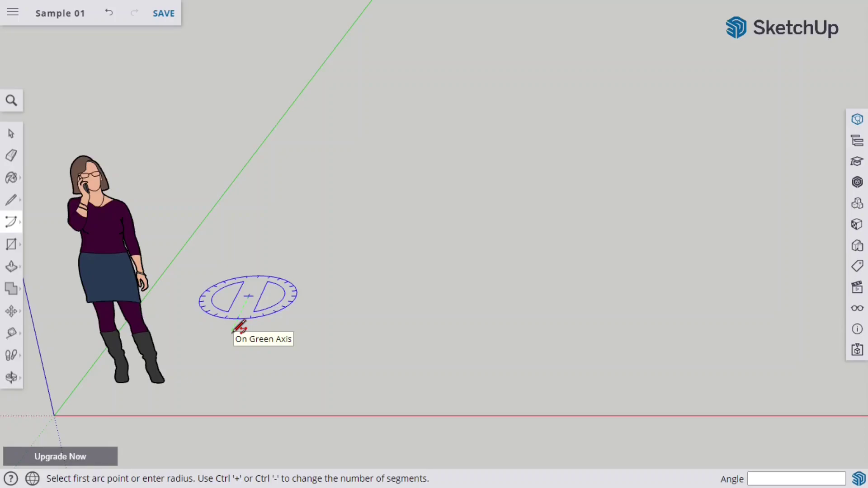
key(ctrl+s)
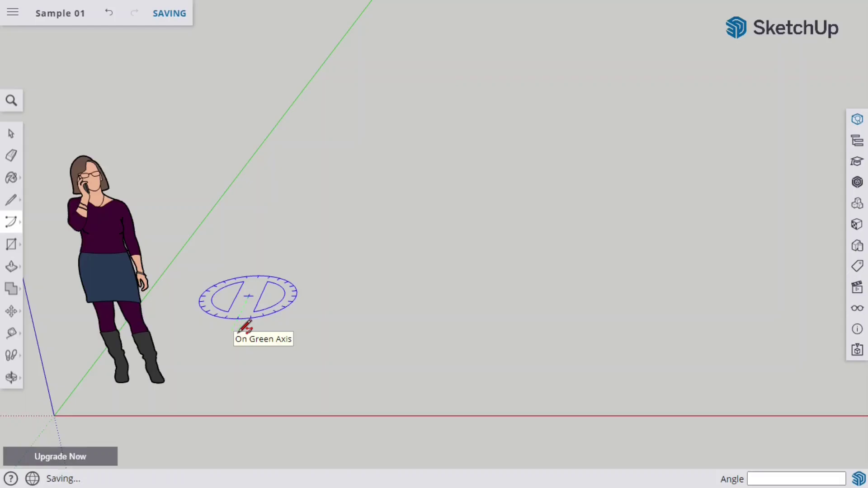
click(231, 331)
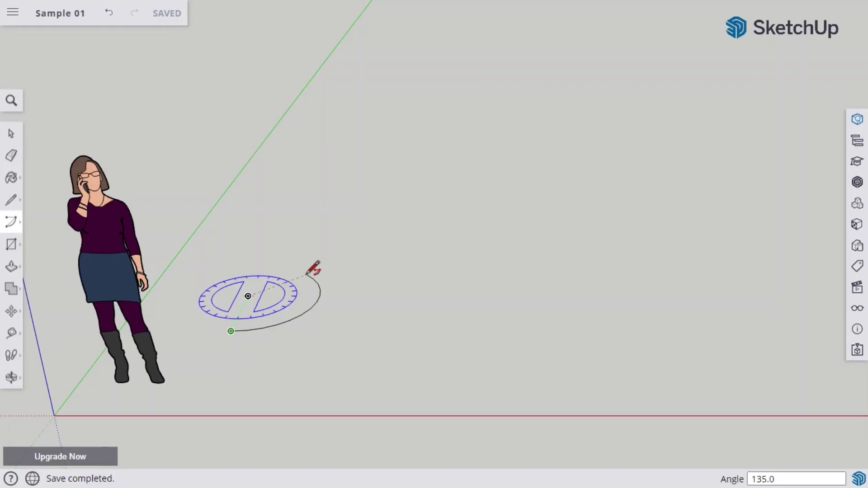
click(308, 273)
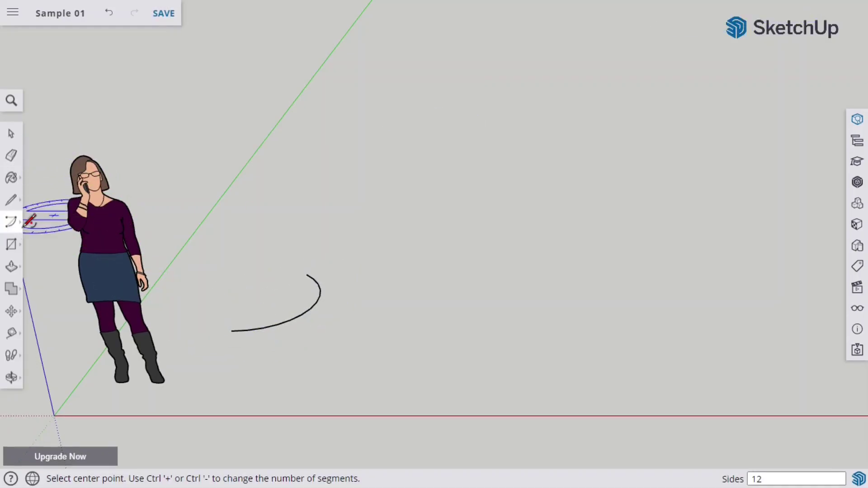
Draw a half-circle 2 Point Arc beside the first arc, with a 1' chord along the green axis
mouse_move(12, 223)
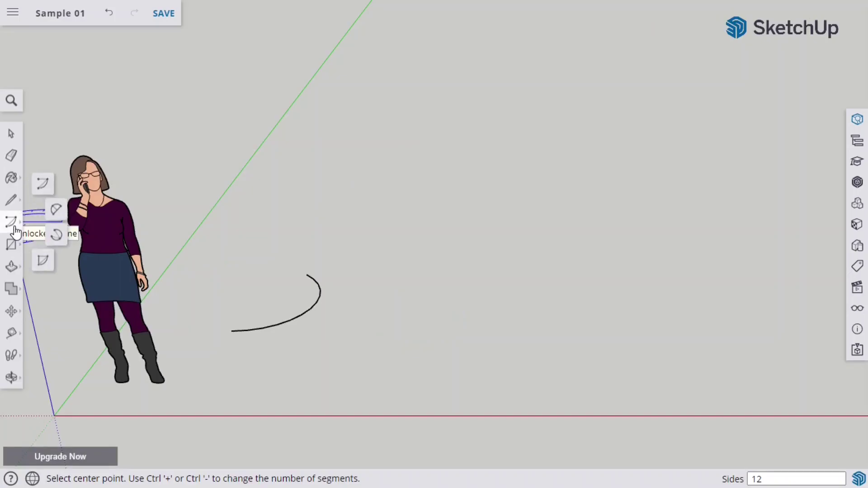
click(57, 212)
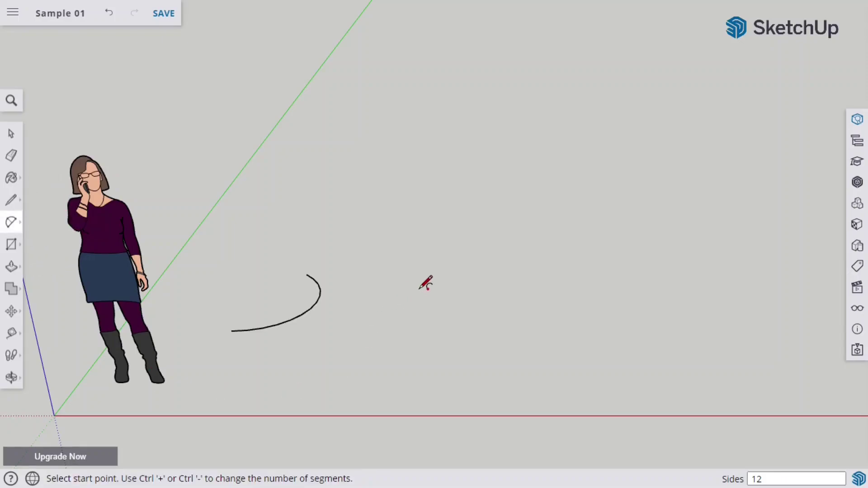
click(379, 332)
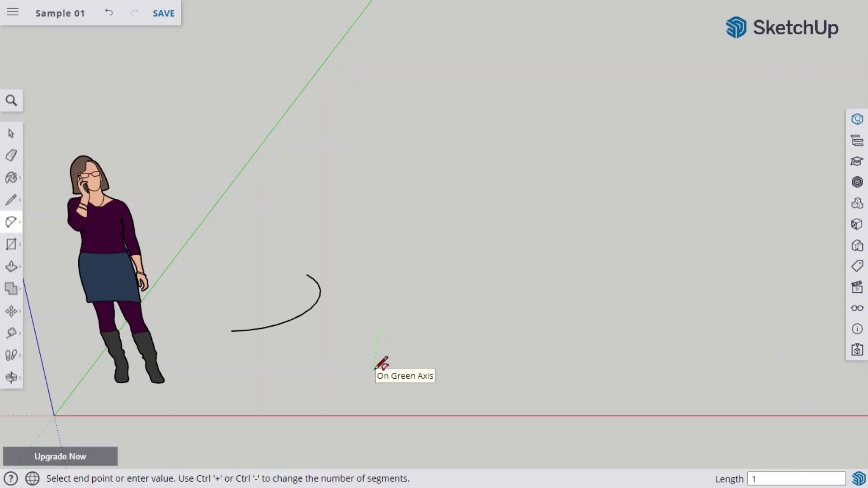
text(1')
key(Return)
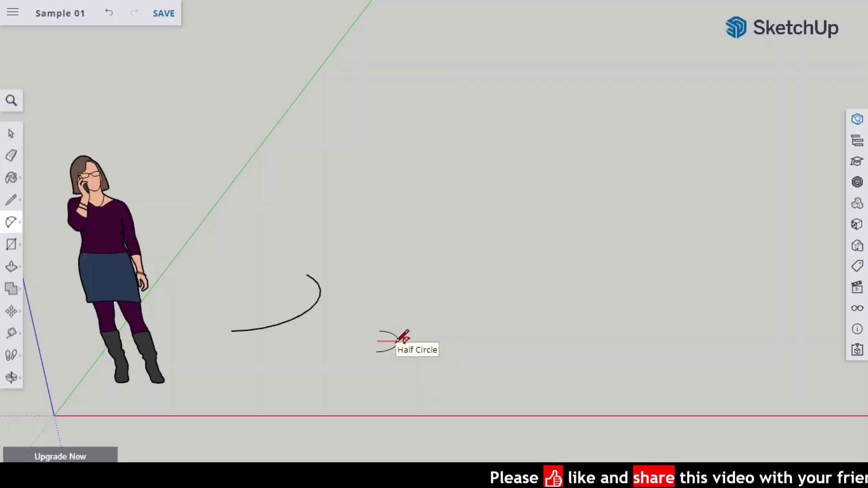
scroll(404, 337, up, 5)
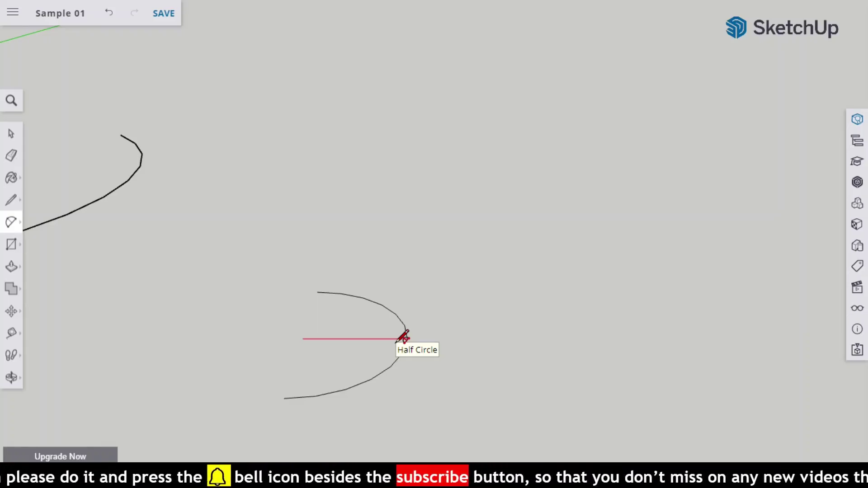
click(404, 338)
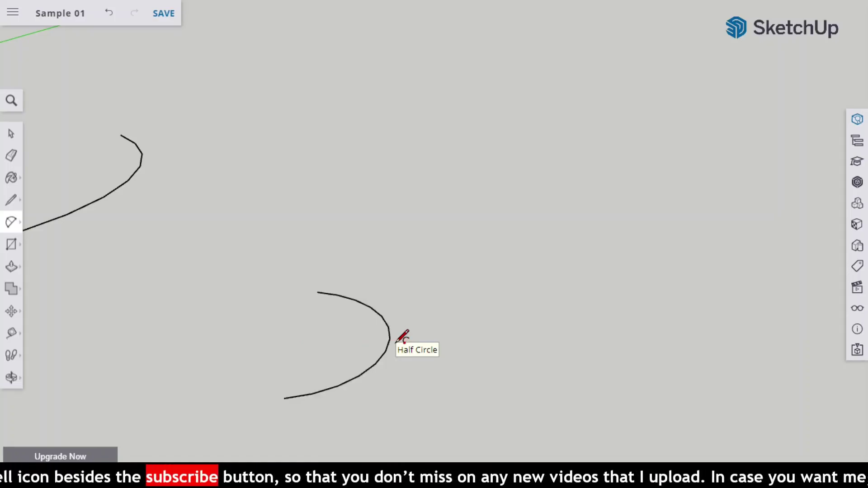
Draw a three-quarter-circle 3 Point Arc of 270 degrees on the ground behind the two existing arcs
scroll(398, 338, down, 8)
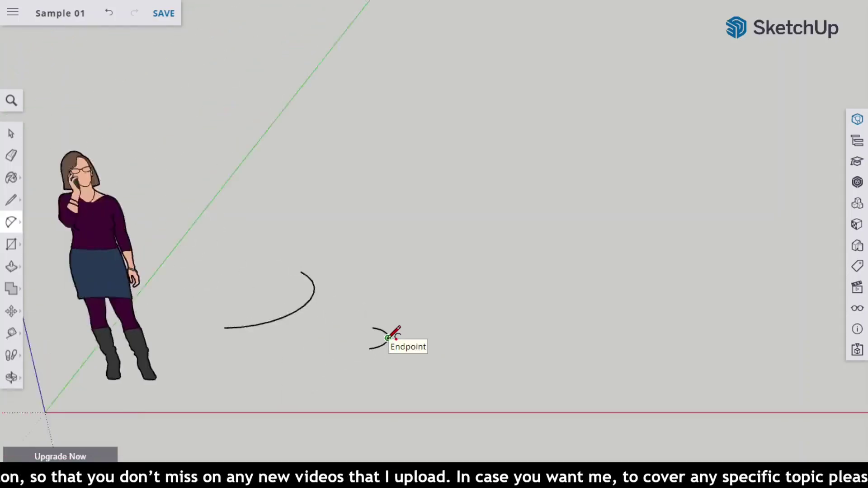
scroll(387, 338, up, 3)
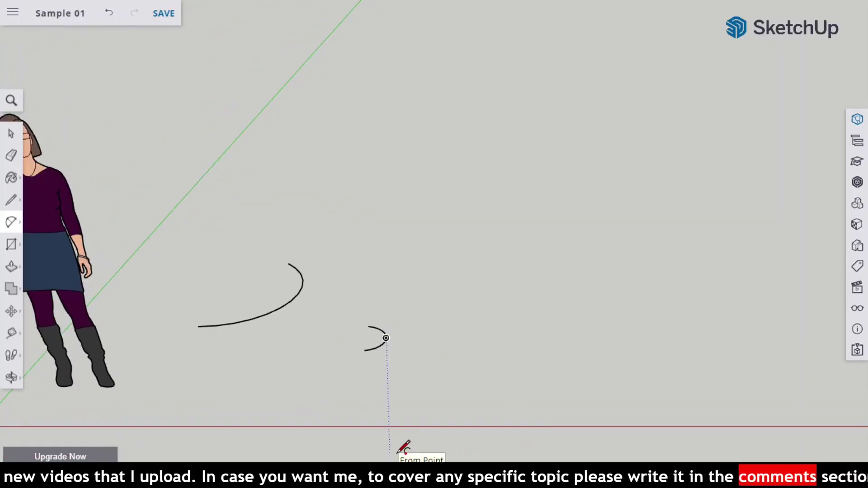
scroll(394, 340, down, 2)
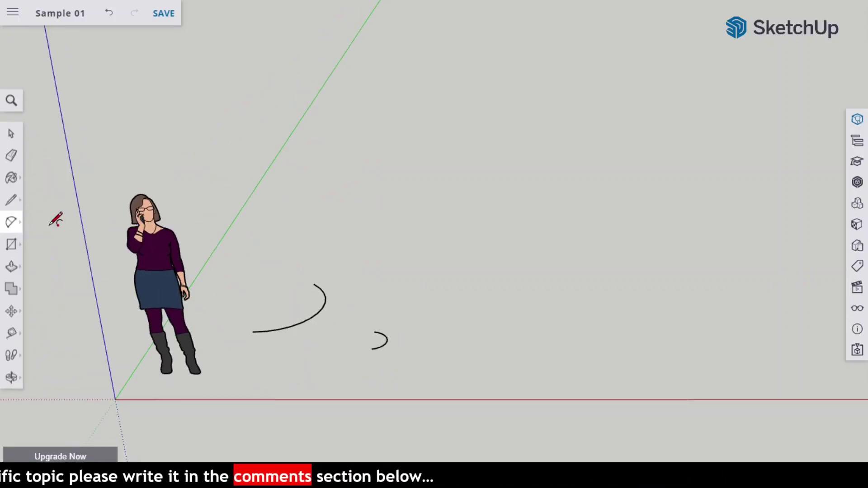
click(10, 224)
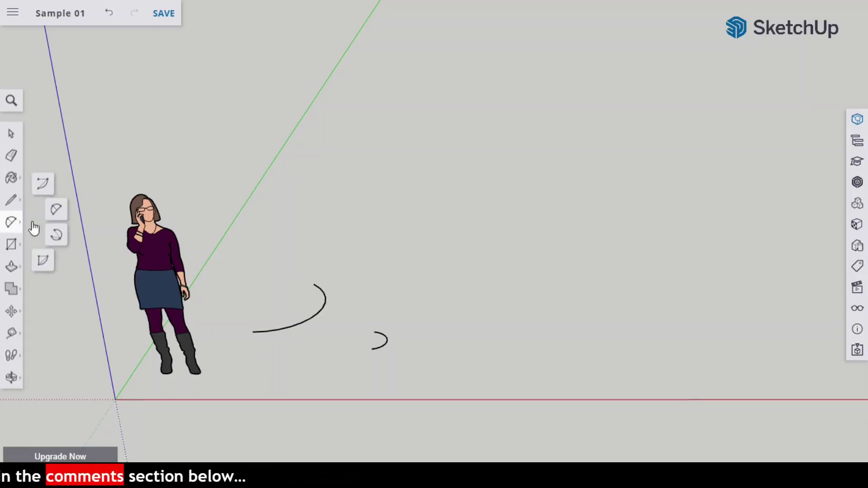
click(57, 237)
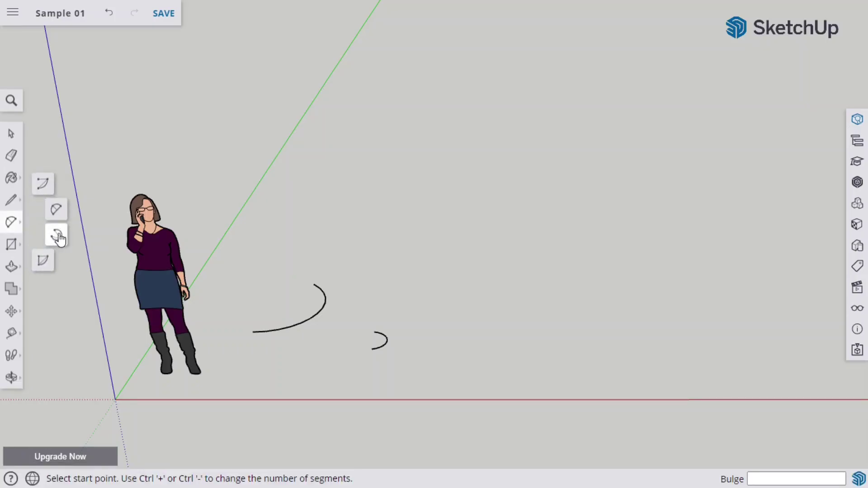
scroll(396, 300, down, 1)
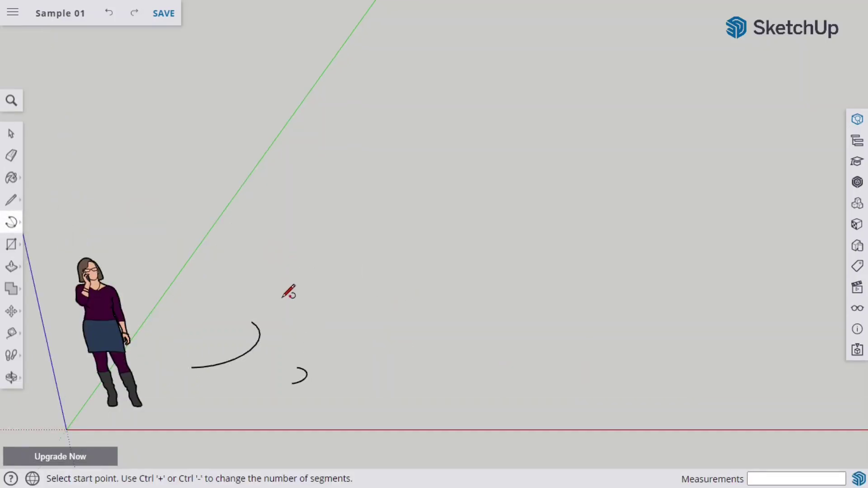
scroll(271, 285, up, 2)
scroll(260, 248, up, 3)
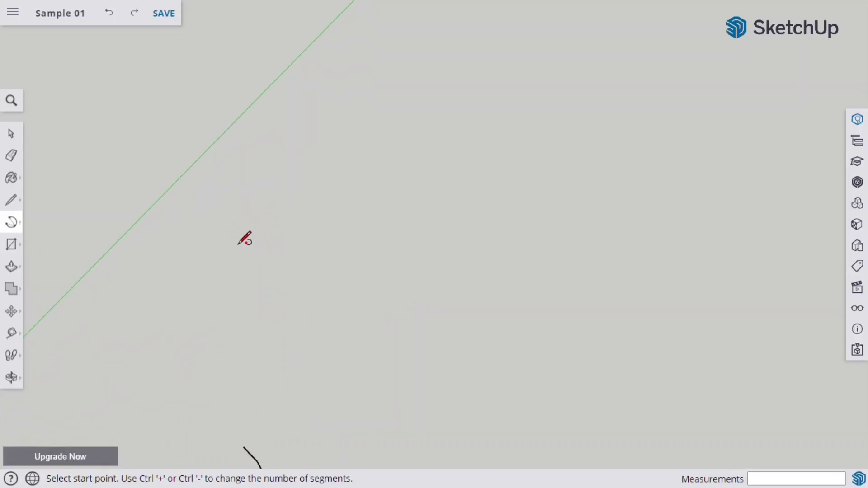
click(300, 214)
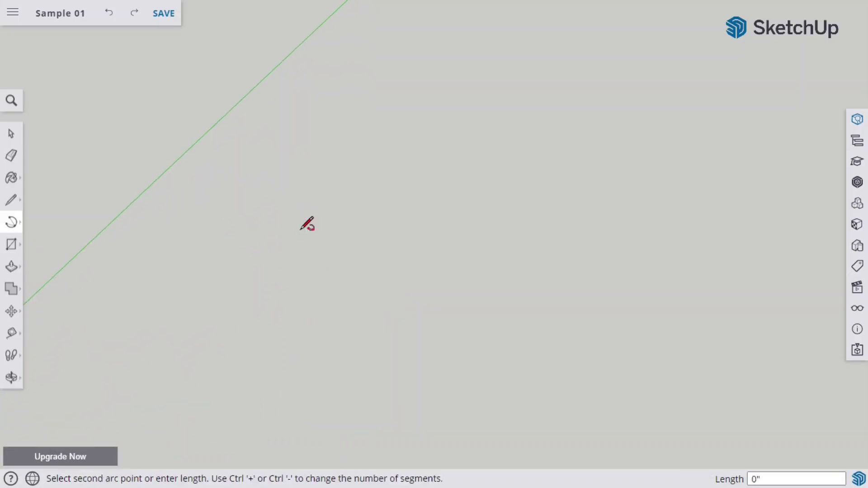
click(304, 281)
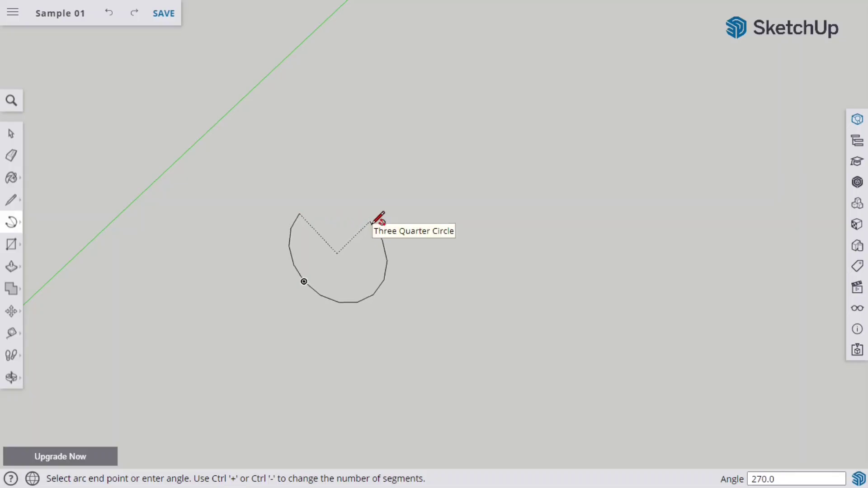
click(387, 235)
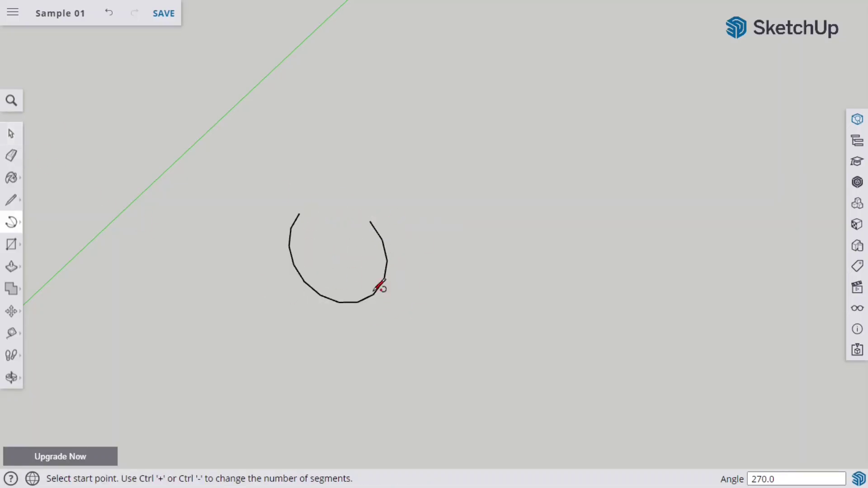
Draw a filled Pie sector of about 55.5 degrees on the ground in front of the three-quarter arc
scroll(216, 318, down, 6)
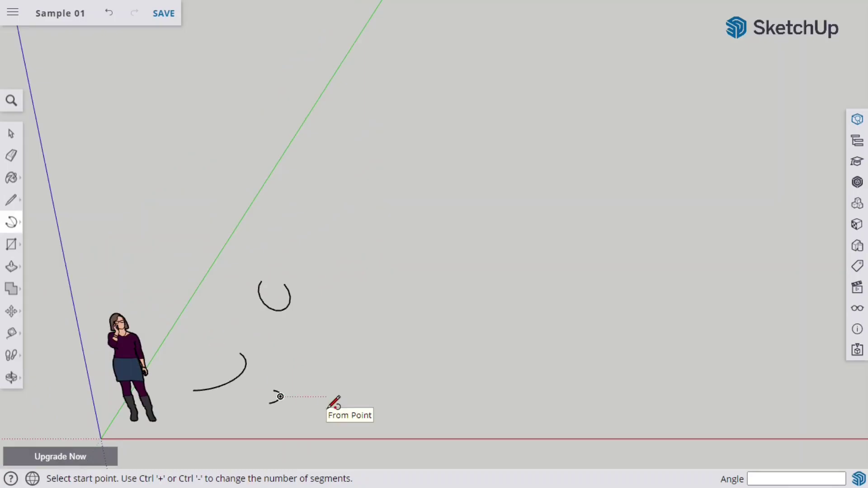
click(14, 226)
click(40, 256)
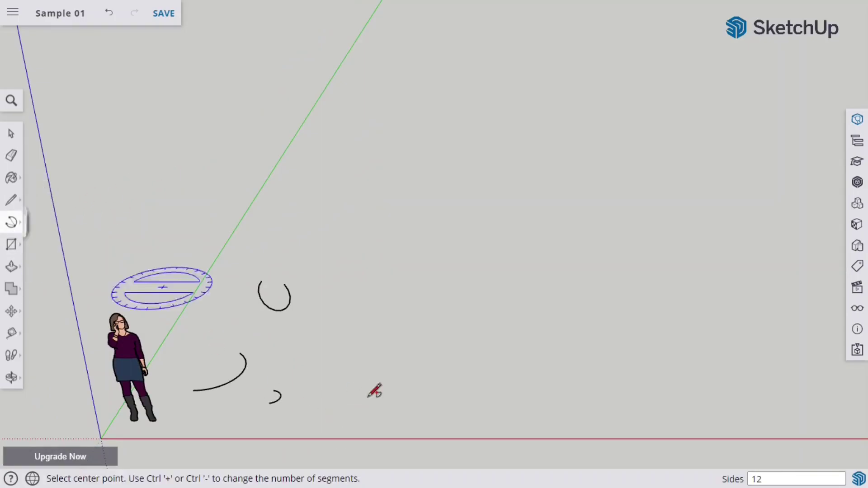
scroll(319, 349, up, 6)
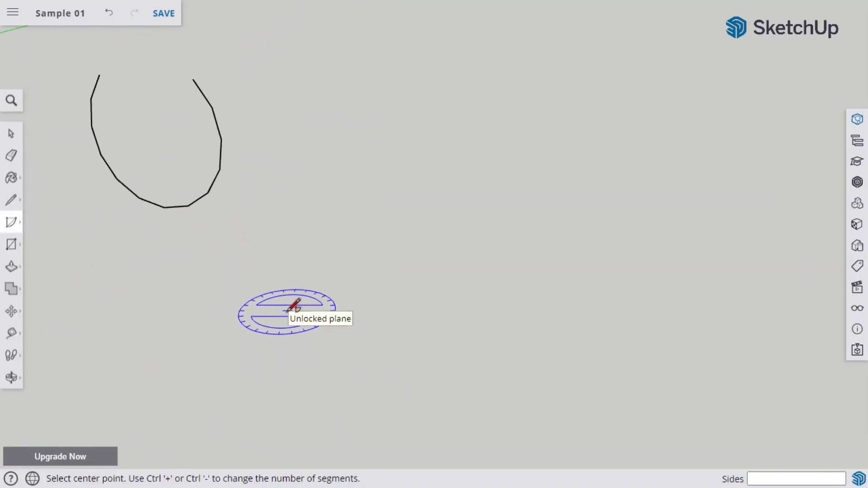
click(287, 310)
click(277, 358)
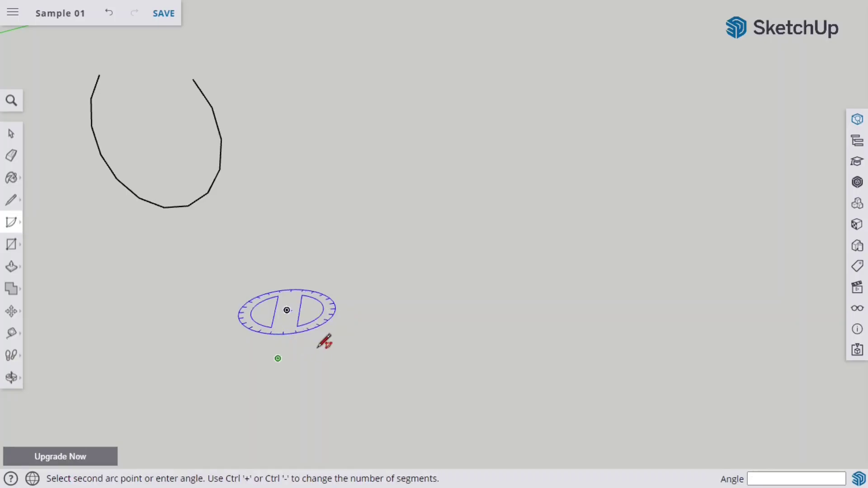
click(337, 321)
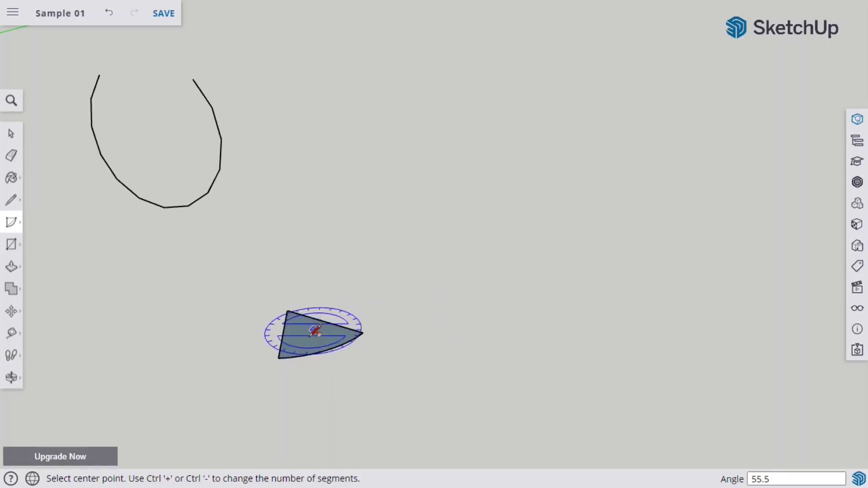
Draw a 270-degree center-based arc beside the pie sector, with a radius of about 6" starting along the green axis
click(19, 226)
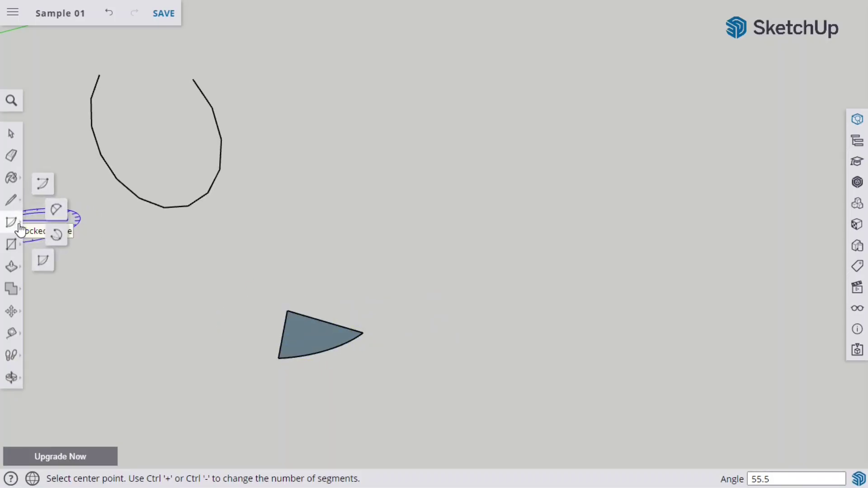
click(45, 188)
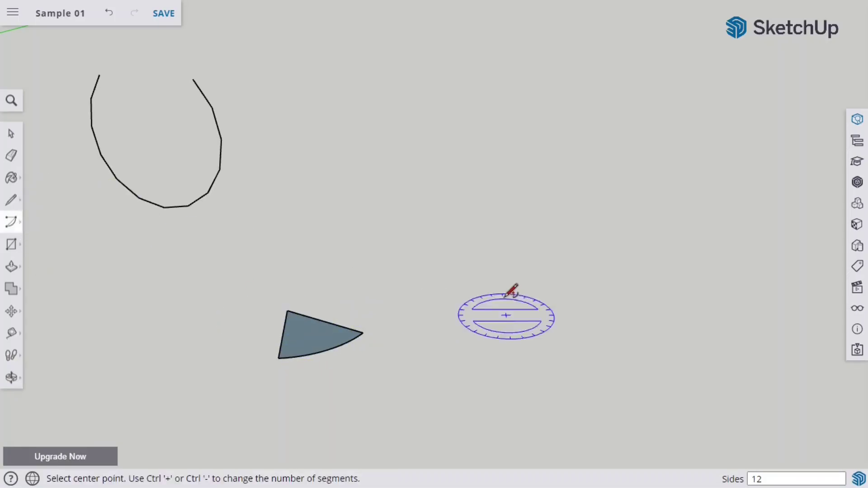
click(503, 297)
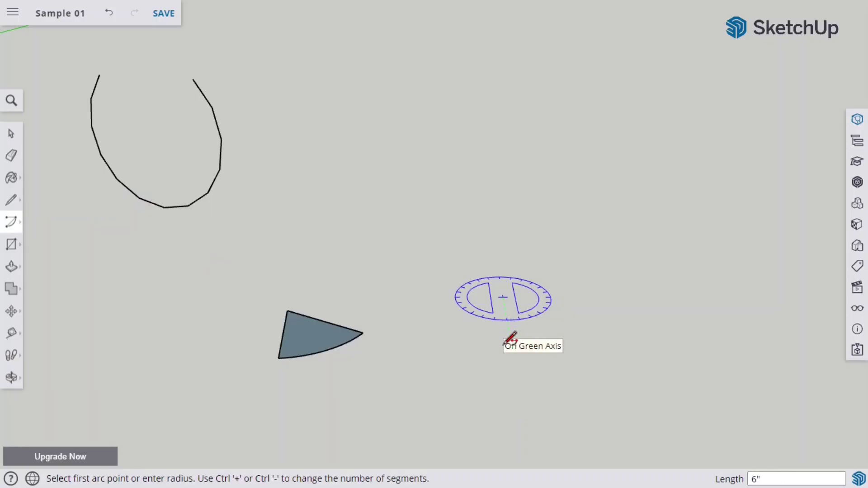
click(511, 341)
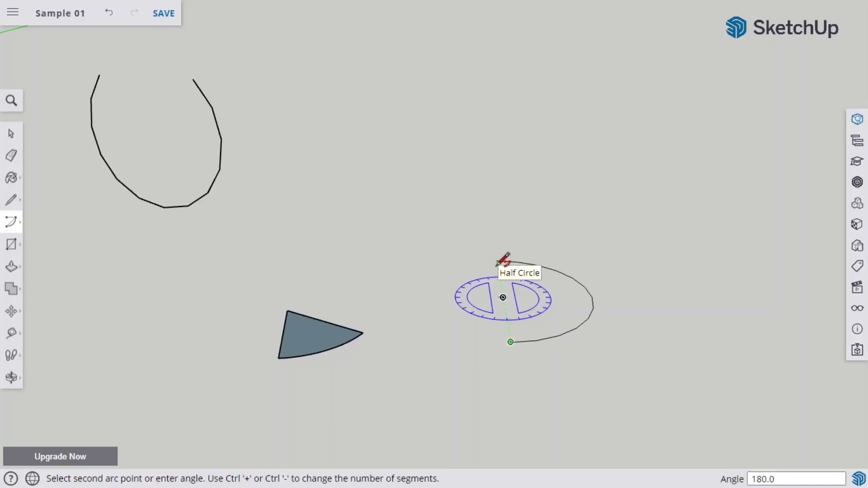
click(453, 299)
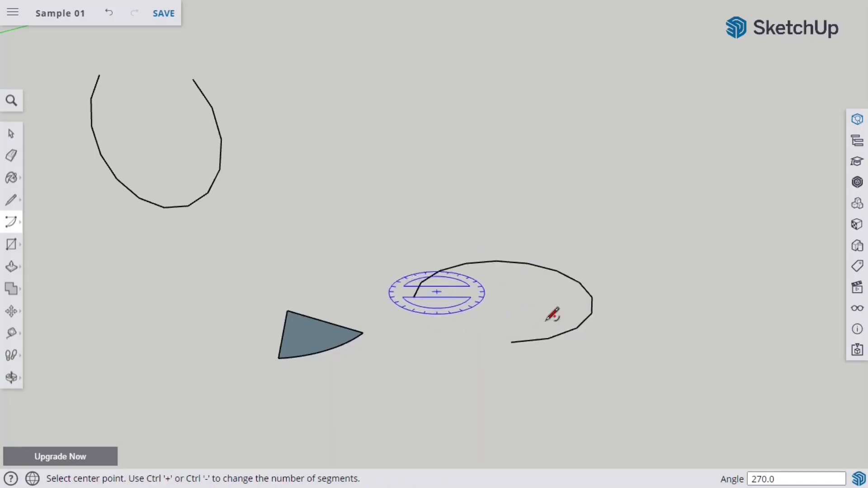
middle_drag(473, 306, 459, 382)
scroll(500, 393, up, 2)
scroll(500, 397, down, 1)
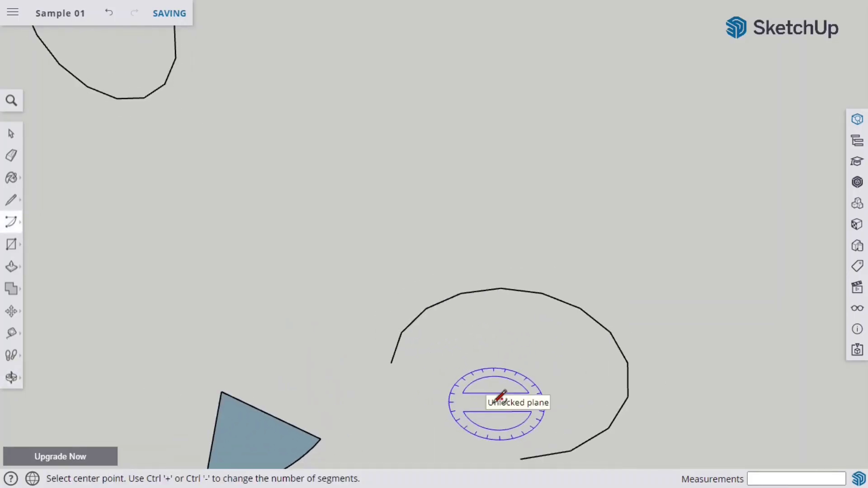
Draw a center-based arc of roughly a half-circle with 5 sides on the empty ground in front of the pie sector and 270-degree arc
scroll(602, 447, up, 2)
scroll(615, 451, up, 1)
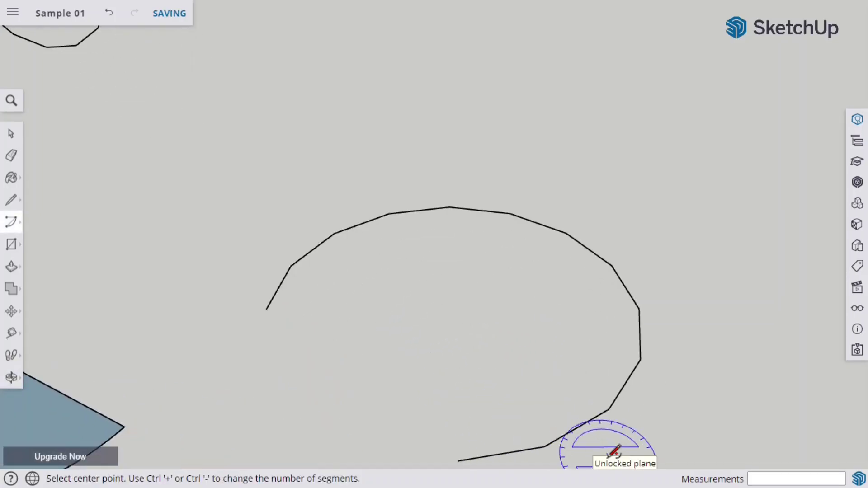
click(11, 134)
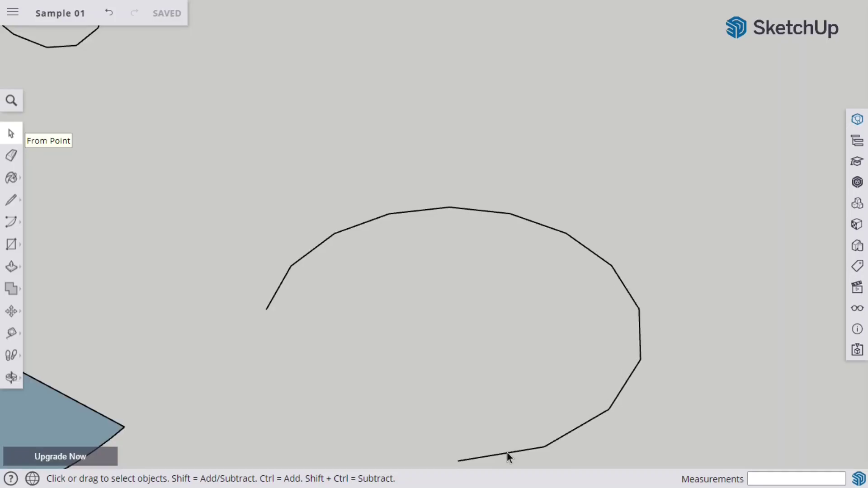
scroll(503, 453, down, 5)
middle_drag(479, 360, 656, 379)
scroll(776, 390, up, 5)
middle_drag(432, 379, 395, 267)
click(11, 222)
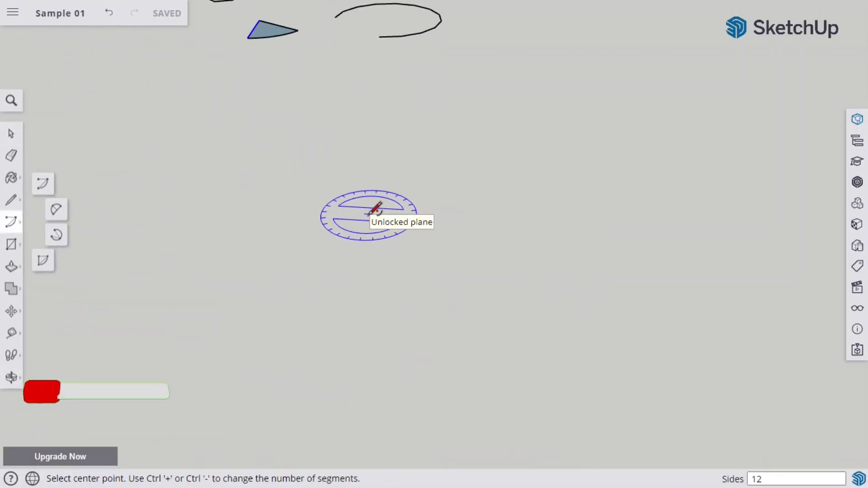
click(369, 216)
click(368, 214)
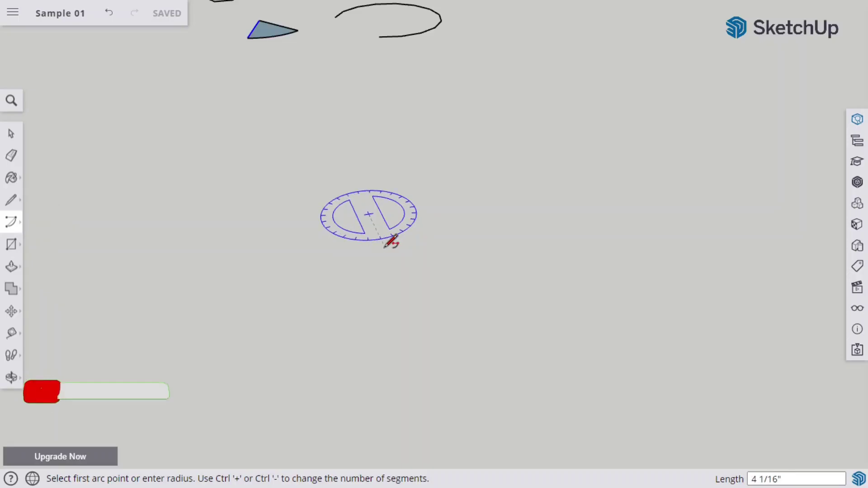
click(367, 247)
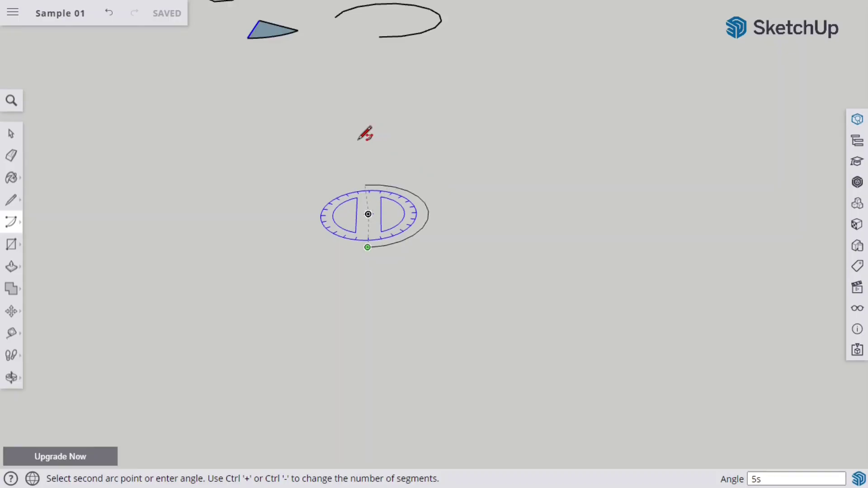
key(Return)
scroll(365, 134, up, 2)
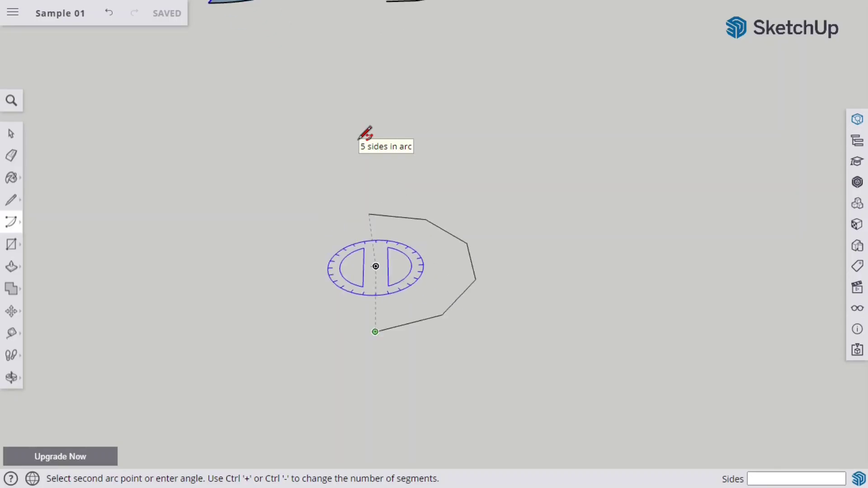
scroll(366, 134, up, 1)
click(365, 134)
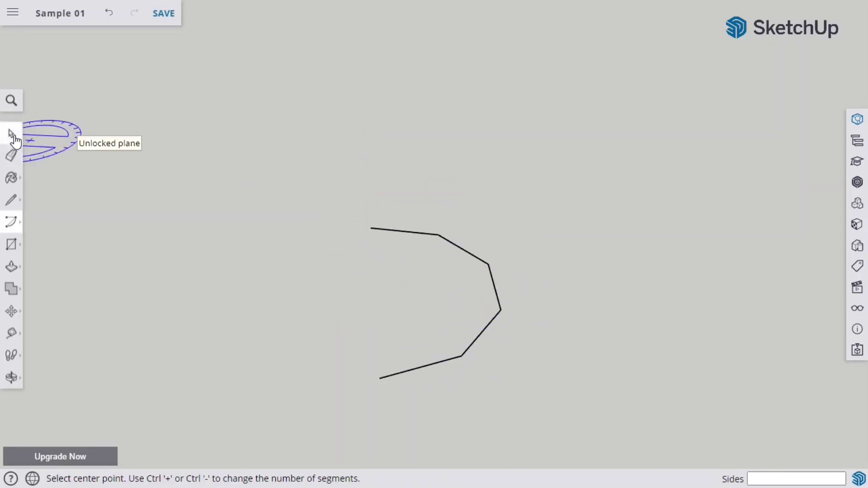
click(12, 136)
Draw a center-based arc of about 171.7 degrees with 36 sides and a radius of about 1' beside the 5-sided arc
scroll(227, 271, down, 6)
scroll(405, 311, up, 4)
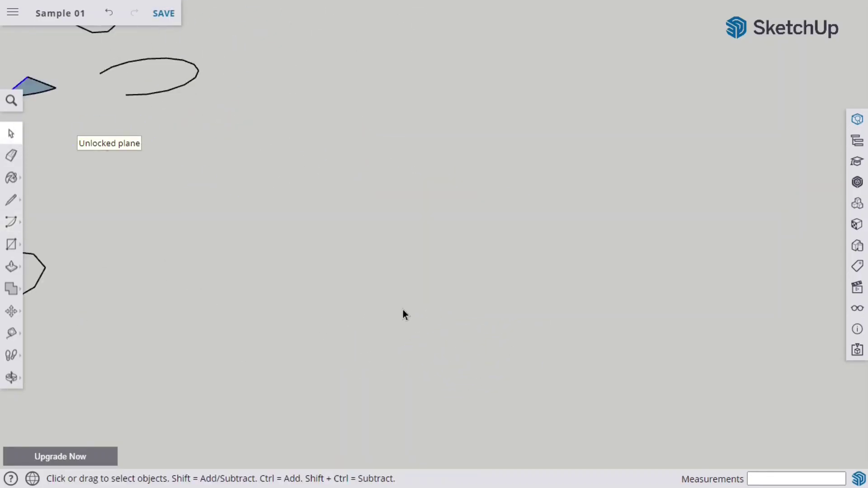
click(11, 221)
click(363, 206)
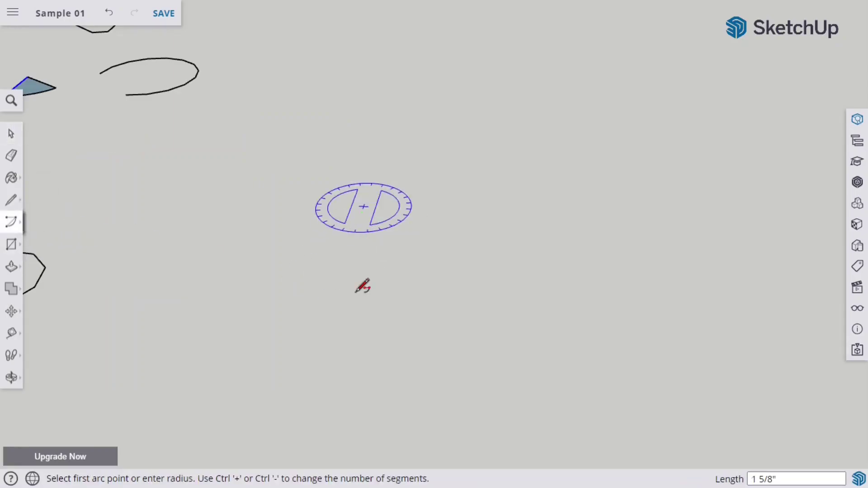
click(357, 288)
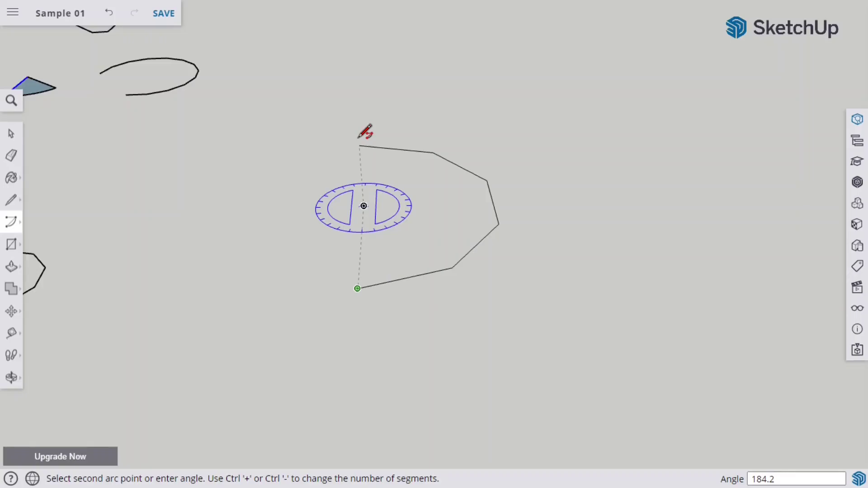
text(36s)
key(Return)
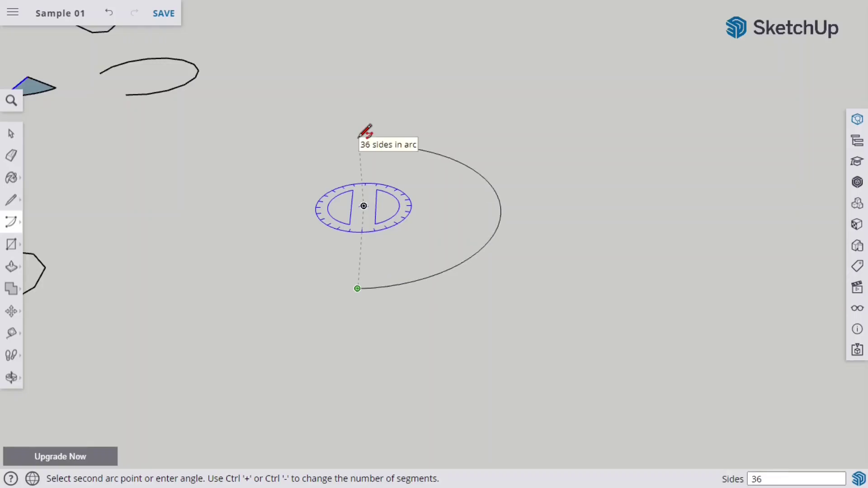
scroll(367, 132, up, 5)
click(433, 167)
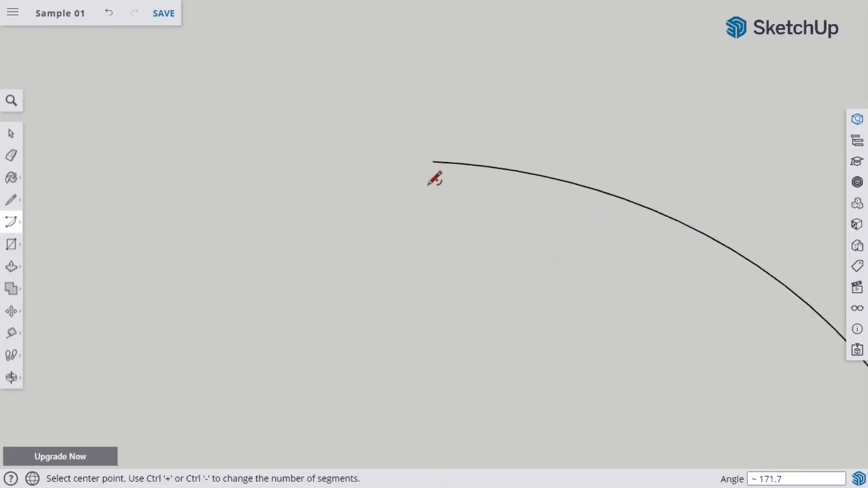
scroll(438, 208, down, 5)
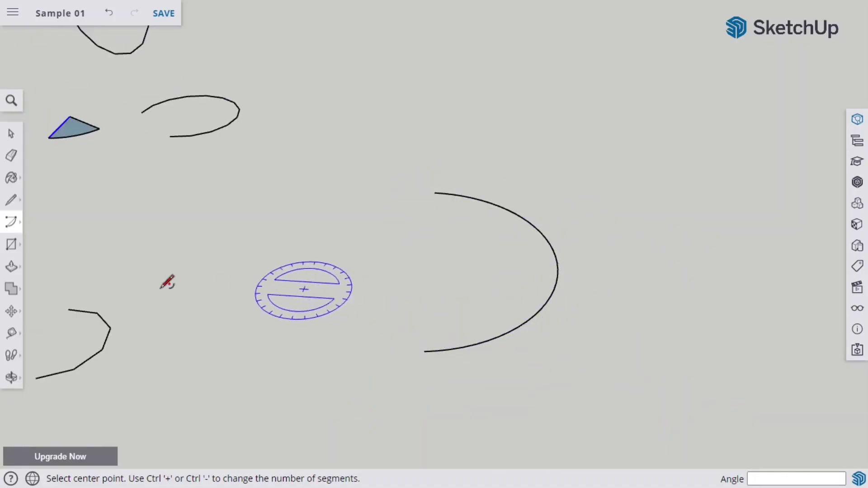
scroll(158, 280, down, 2)
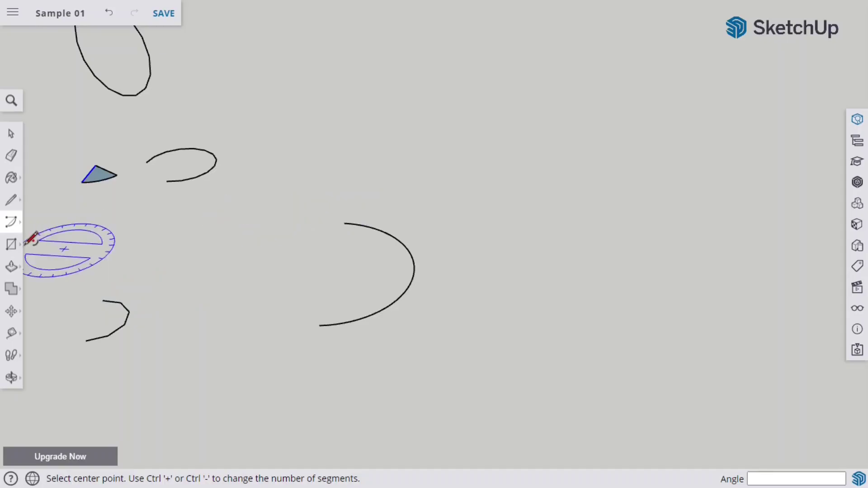
Set the 36-sided arc's radius to 2' and its segment count to 9 in its entity properties
click(11, 134)
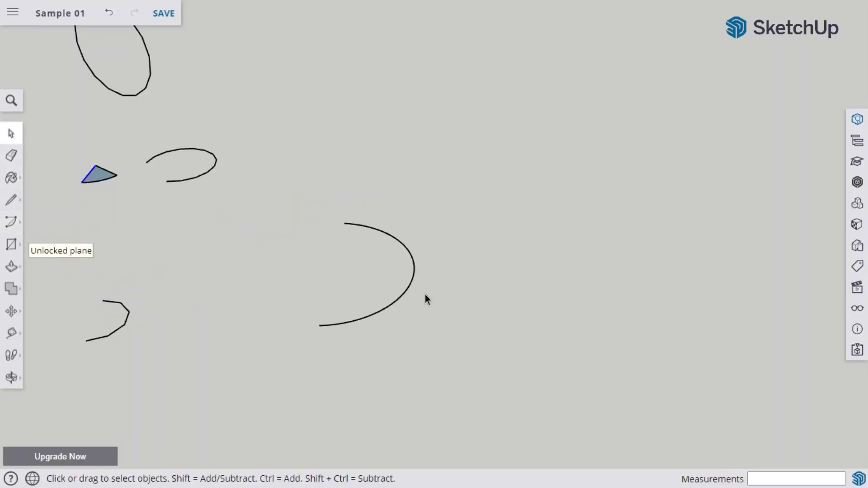
click(414, 274)
click(856, 123)
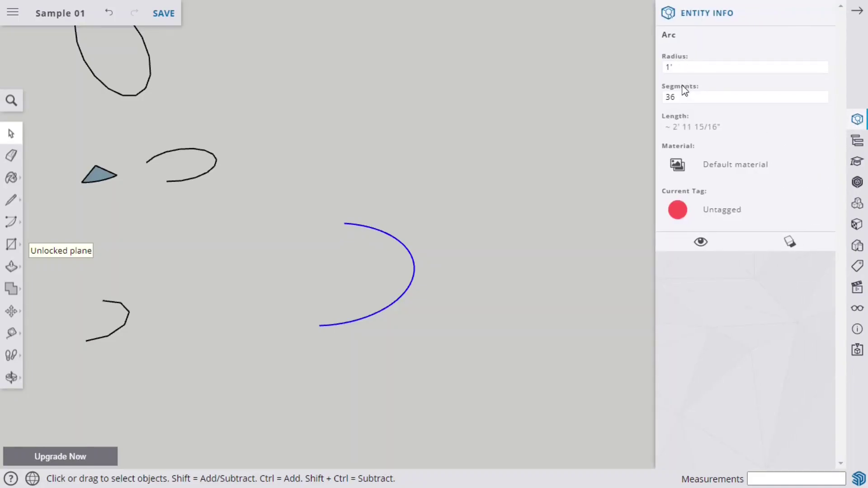
click(682, 68)
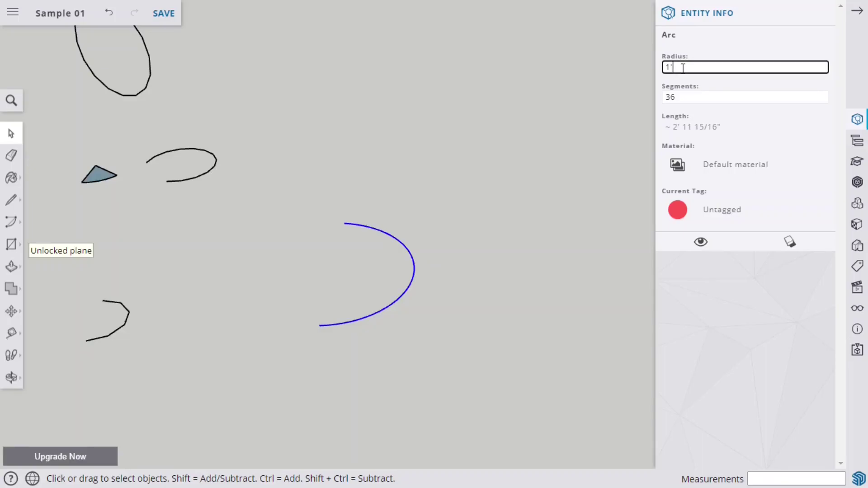
text(2)
double_click(687, 97)
key(BackSpace)
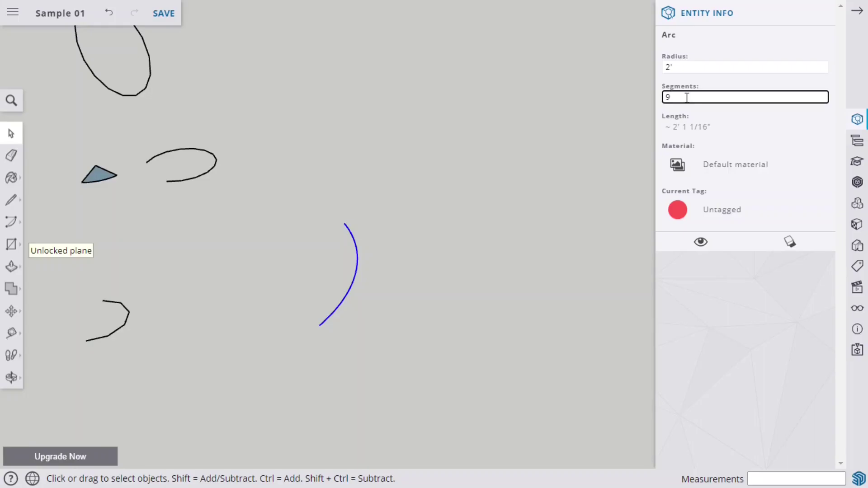
key(Return)
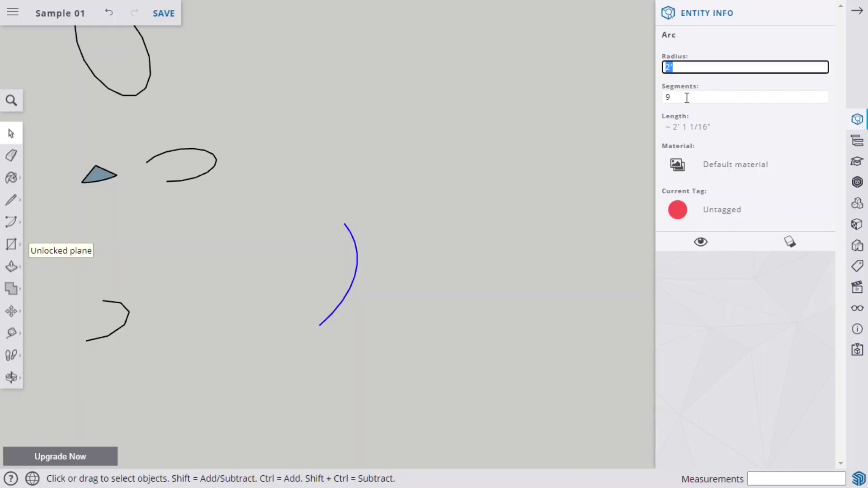
scroll(352, 299, up, 4)
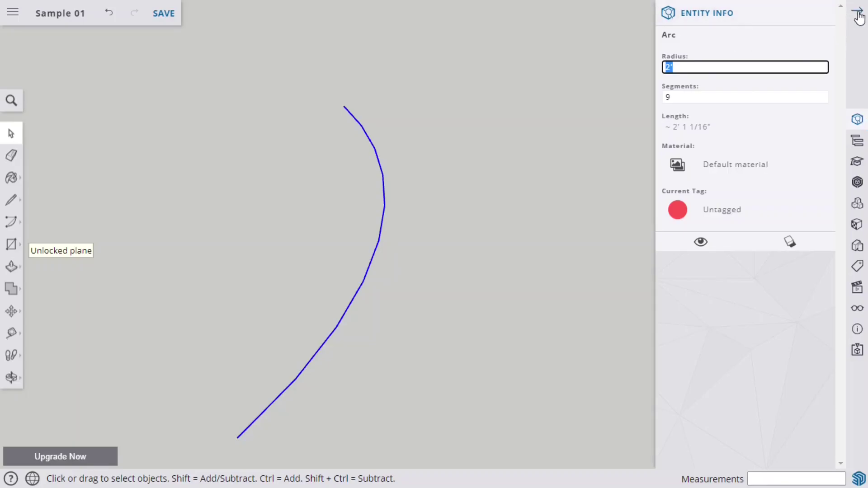
click(824, 13)
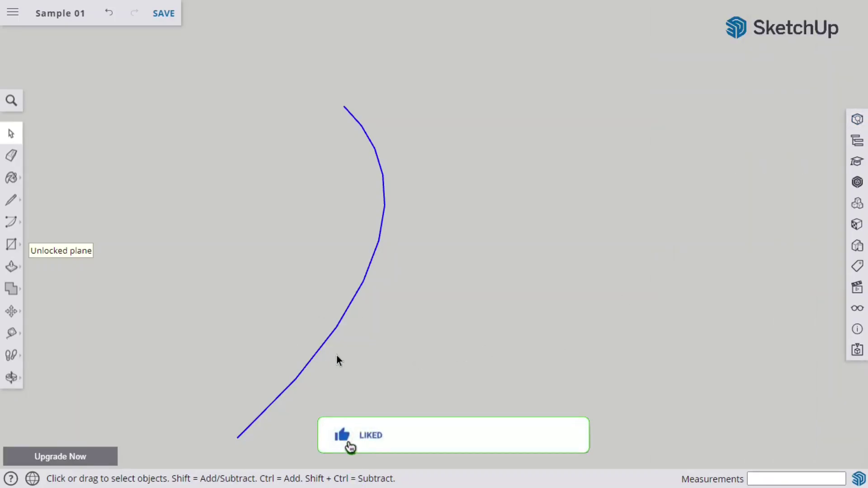
scroll(323, 342, up, 2)
scroll(323, 341, down, 5)
scroll(320, 343, down, 3)
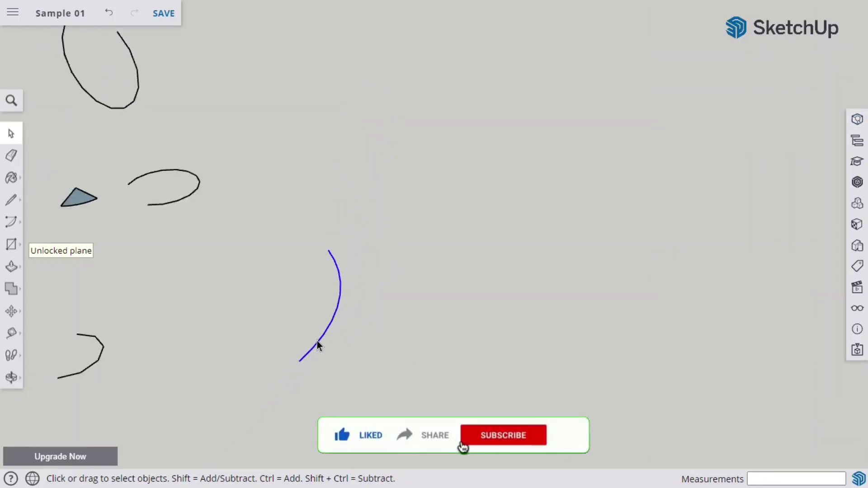
scroll(16, 435, down, 3)
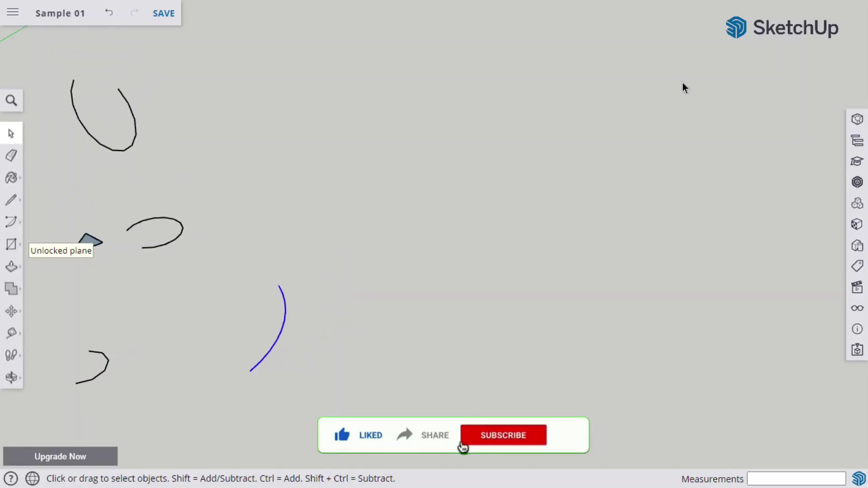
scroll(730, 112, down, 5)
middle_drag(208, 296, 244, 233)
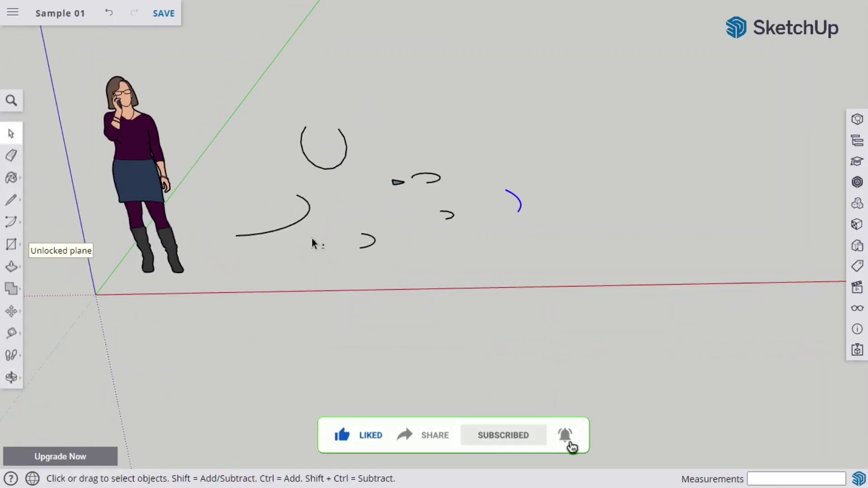